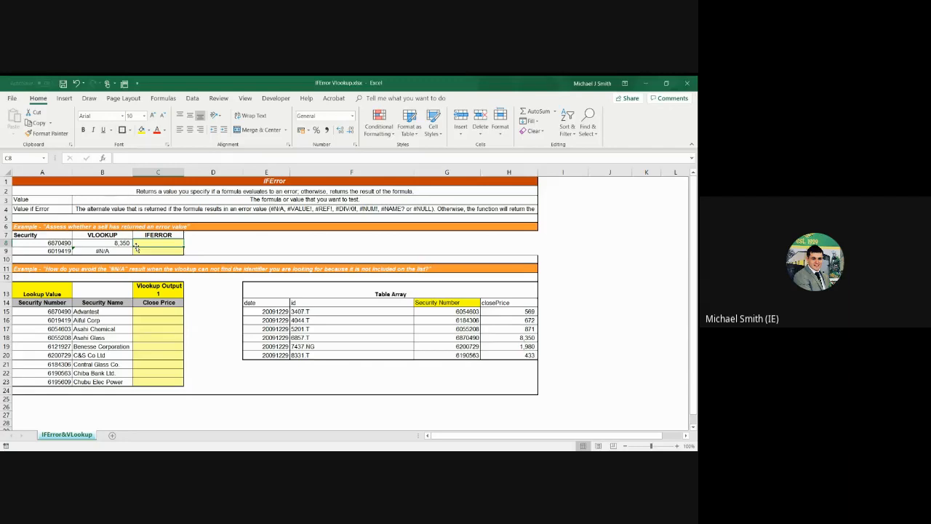
- Enter =IFERROR(B8,"") in C8 and fill the formula down to C9
text(=if)
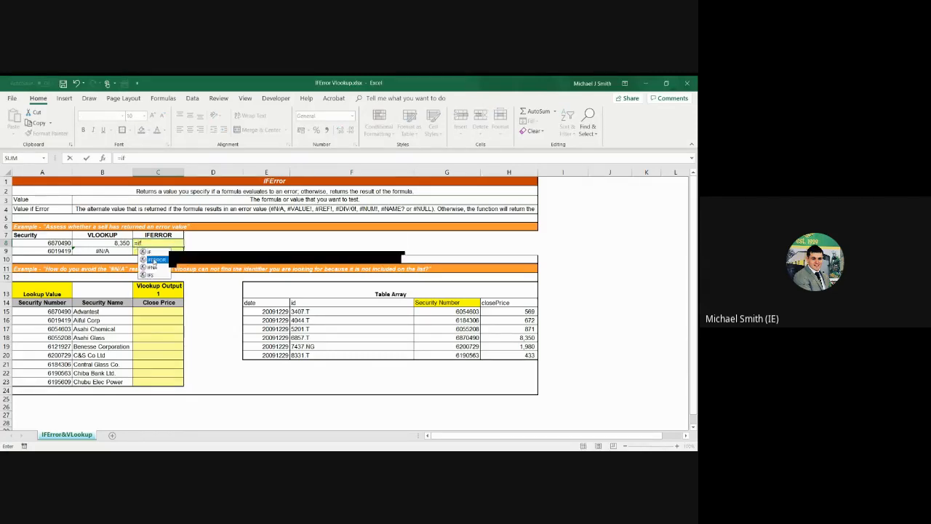
key(Down)
key(Tab)
click(116, 243)
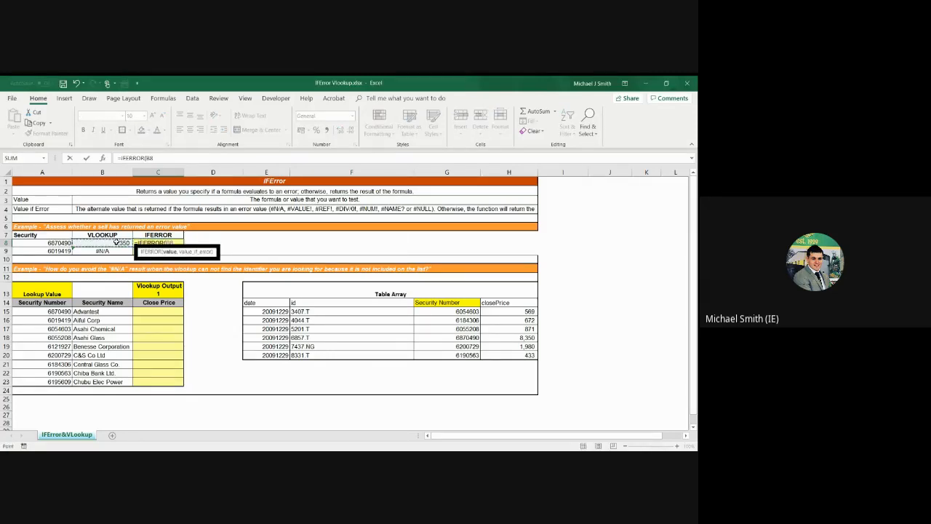
text(,)
text(""))
key(Return)
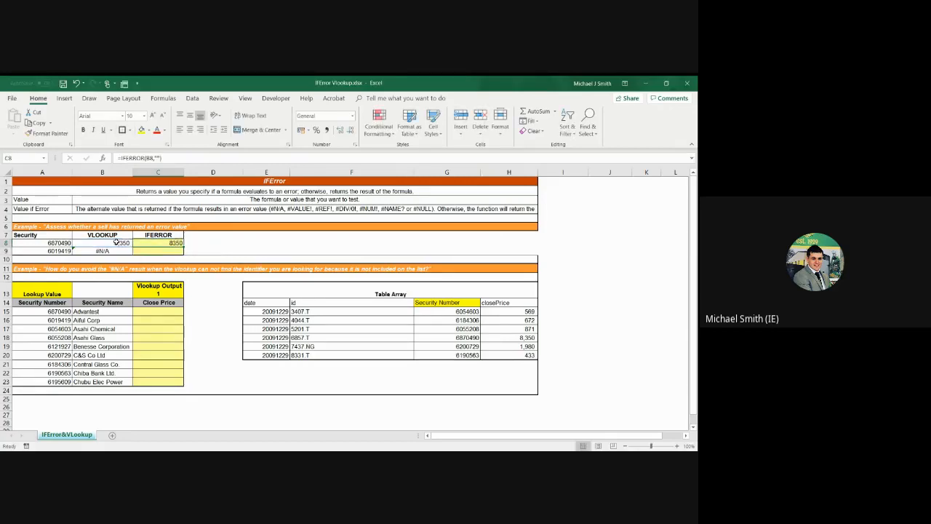
drag(183, 248, 182, 251)
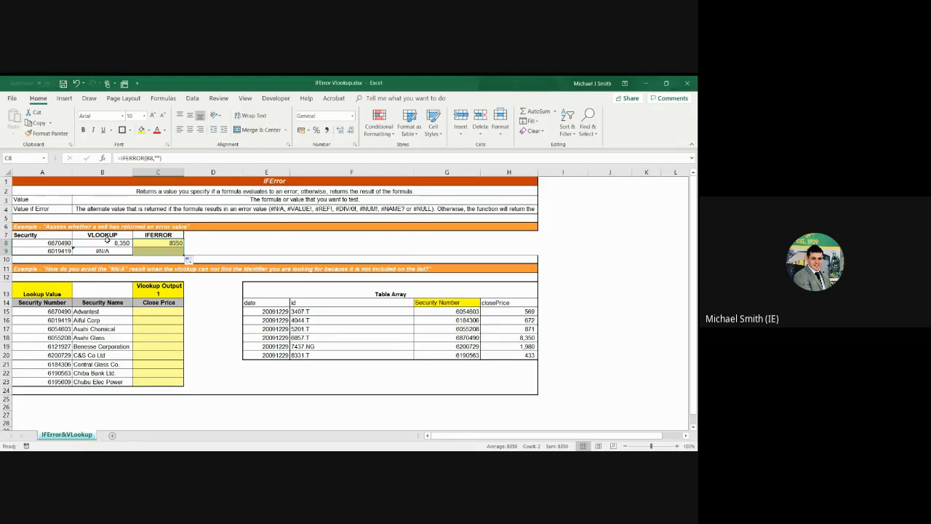
- Total the VLOOKUP results B8:B9 in B10 with AutoSum and clear that total again
click(107, 242)
drag(107, 240, 107, 251)
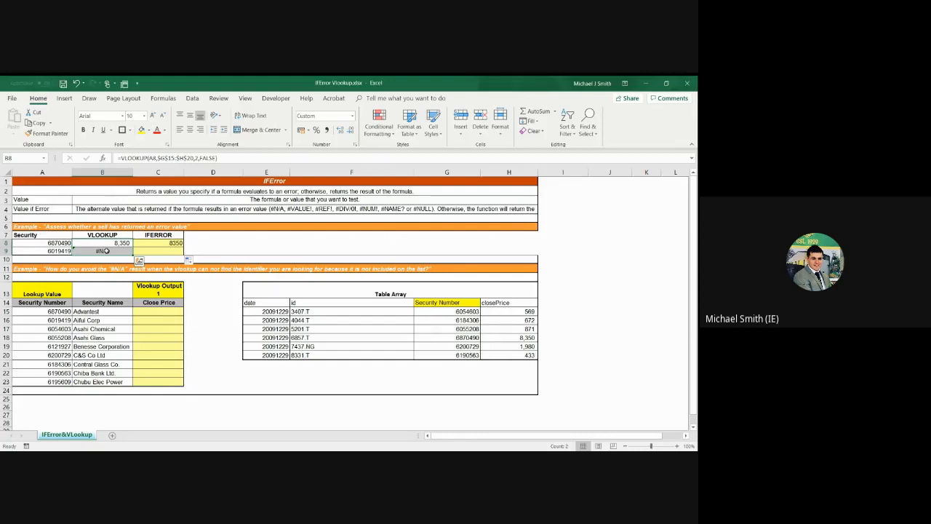
key(alt+equal)
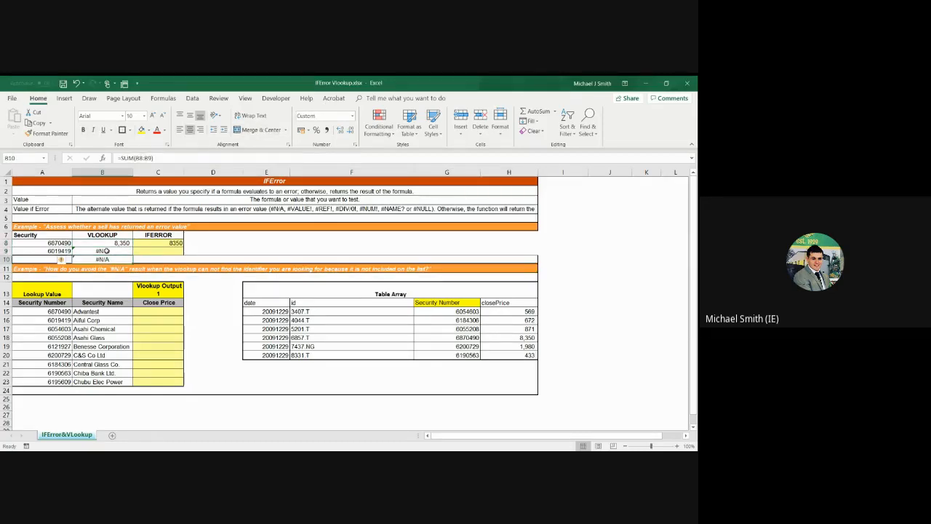
key(BackSpace)
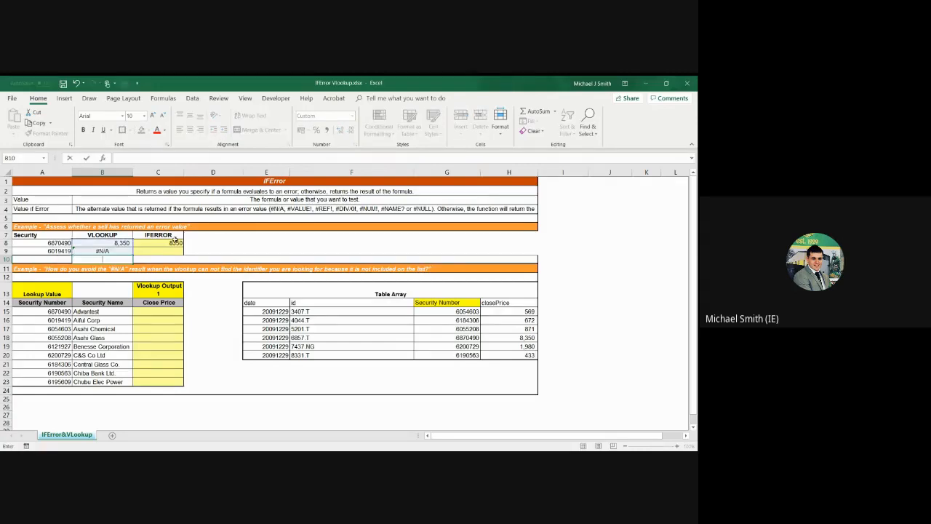
- Total the IFERROR results C8:C9 in C10 with AutoSum and clear that total again
click(174, 242)
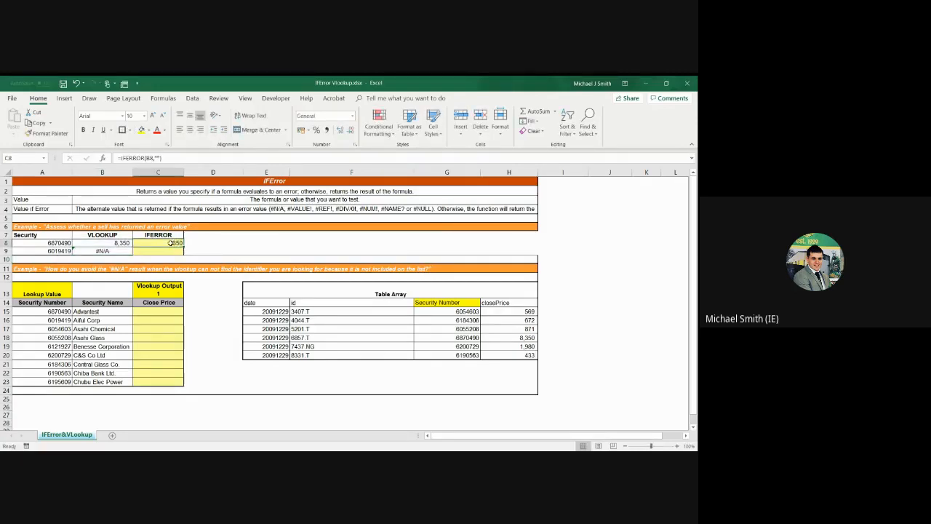
double_click(183, 246)
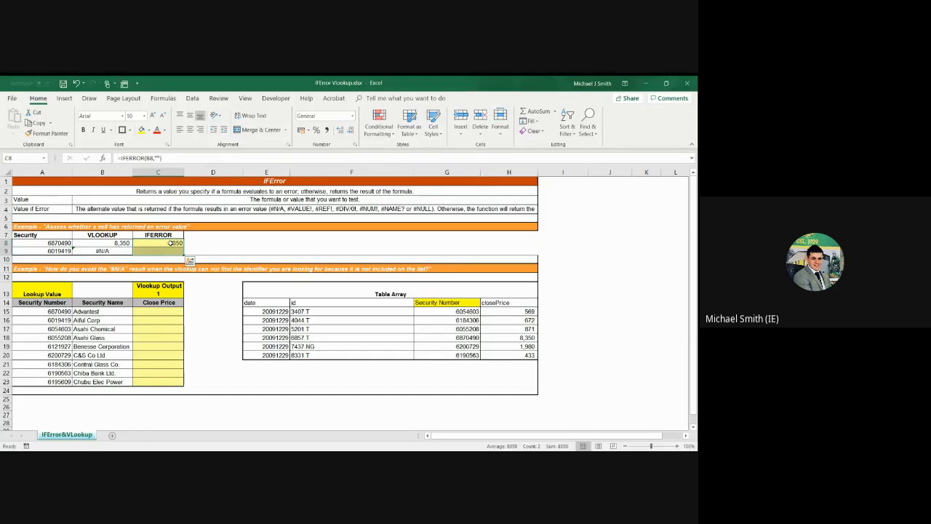
key(alt+equal)
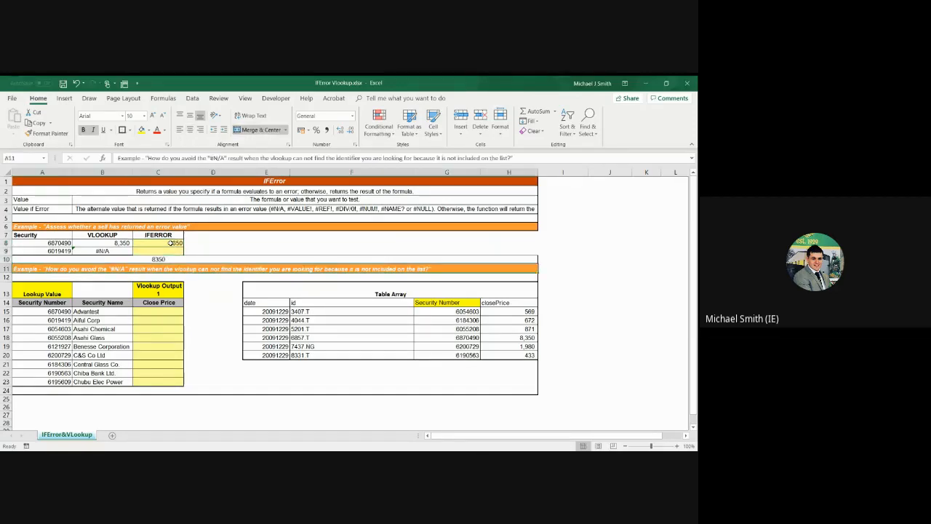
key(Delete)
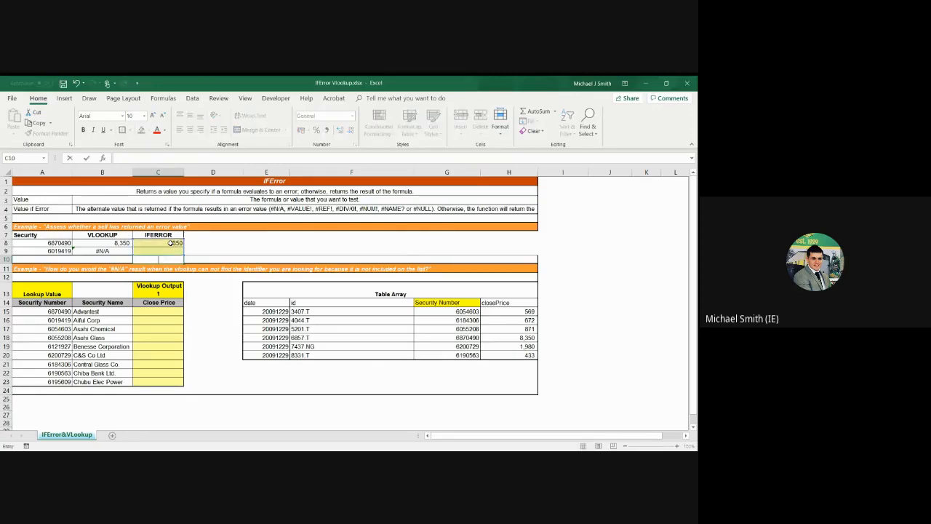
key(Down)
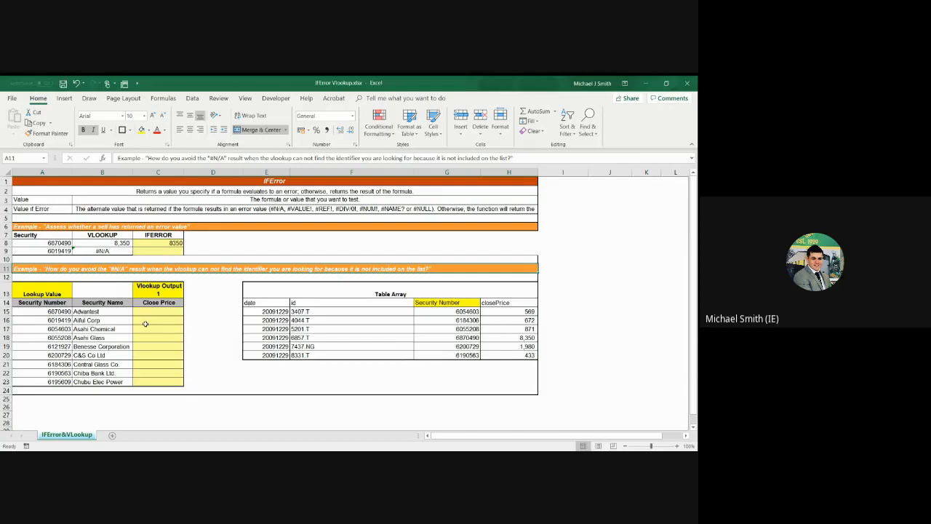
- Compare row 15 of the lookup list with the Security Number and closePrice columns of the table array
click(49, 313)
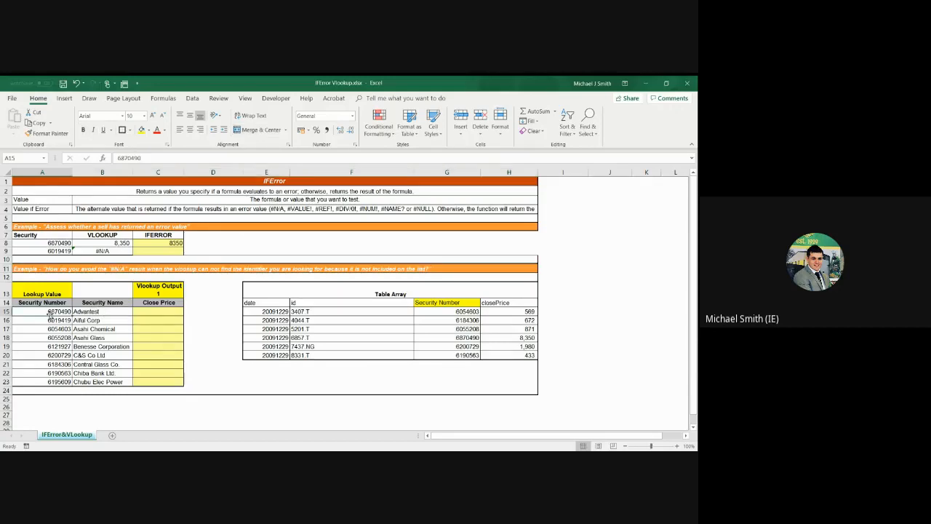
key(Right)
key(Right)
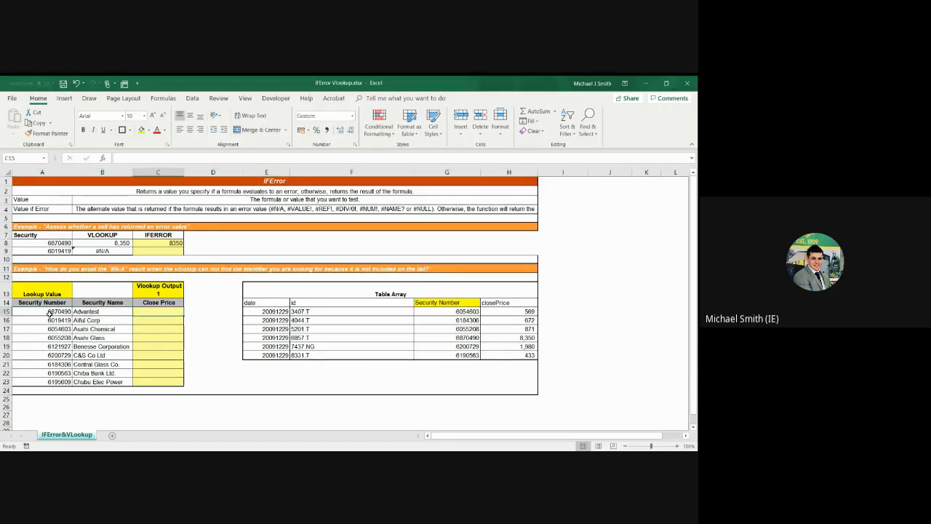
key(Left)
key(Right)
key(Left)
key(Left)
key(Right)
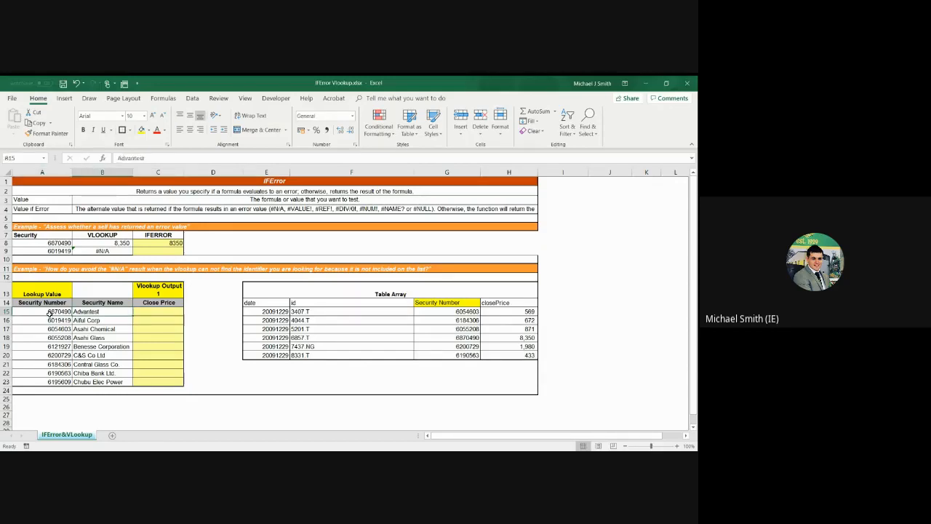
key(Right)
key(Right)
key(Right)
key(Right)
key(Right)
key(Right)
key(Left)
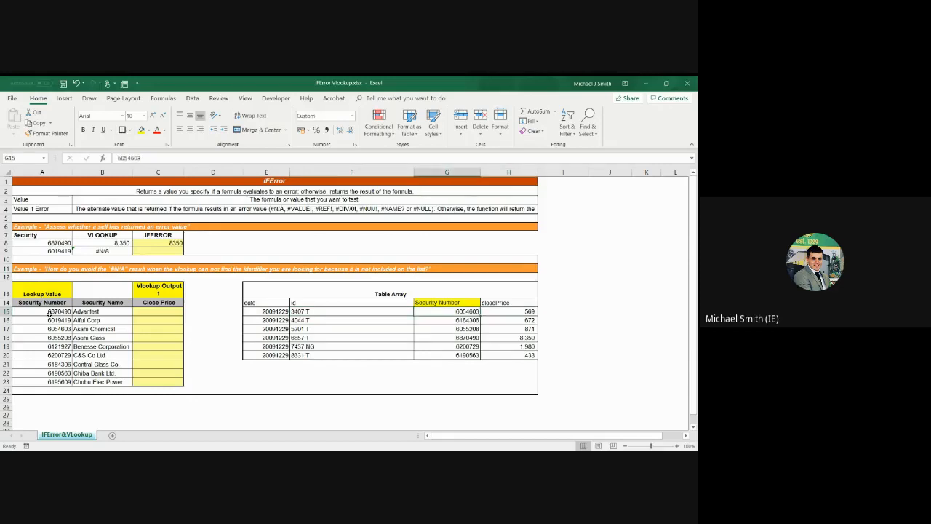
key(Right)
key(Left)
key(Home)
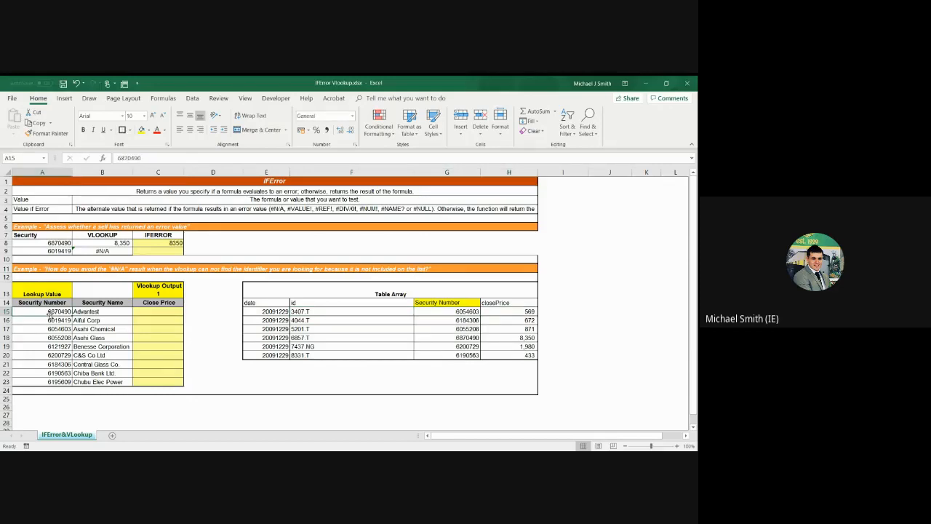
- Examine the Security Name entries in B15:B23 and the id entries in F15:F20 of the table array
key(Right)
key(ctrl+shift+Down)
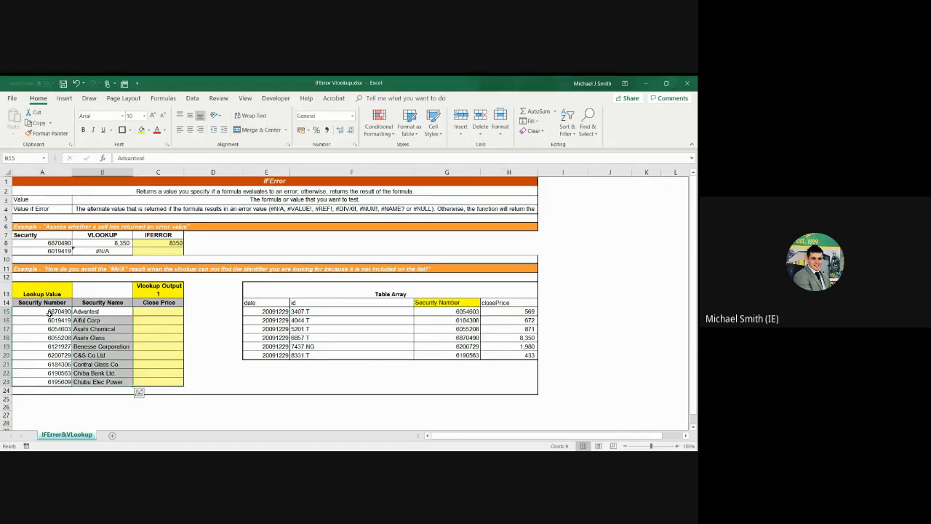
click(397, 323)
key(Right)
click(398, 324)
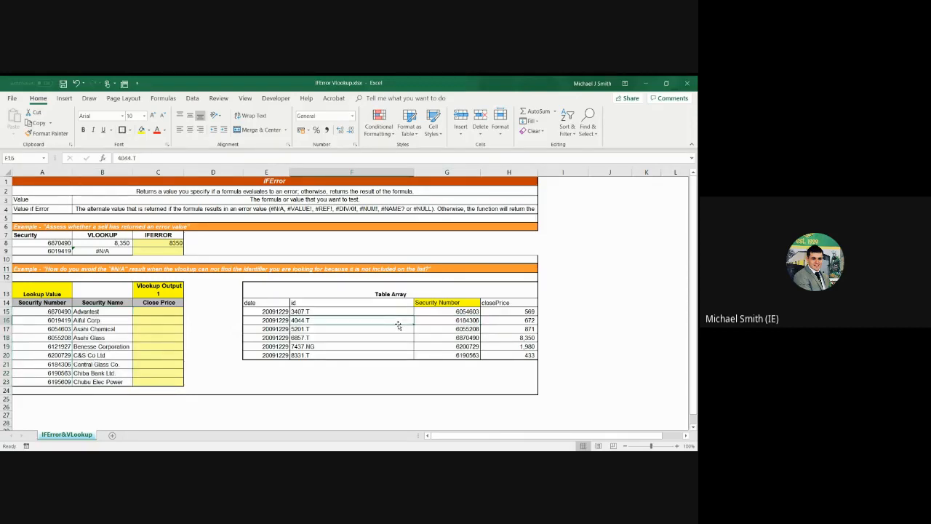
key(Up)
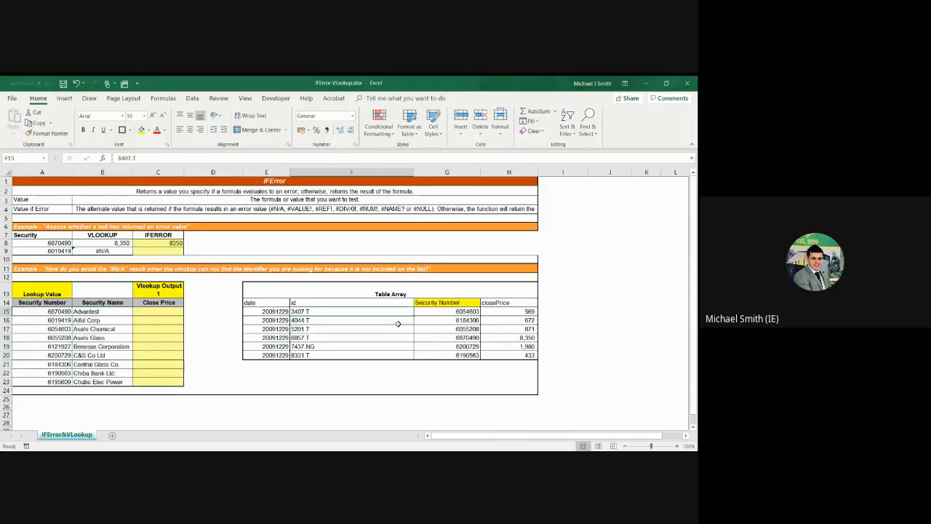
key(ctrl+shift+Down)
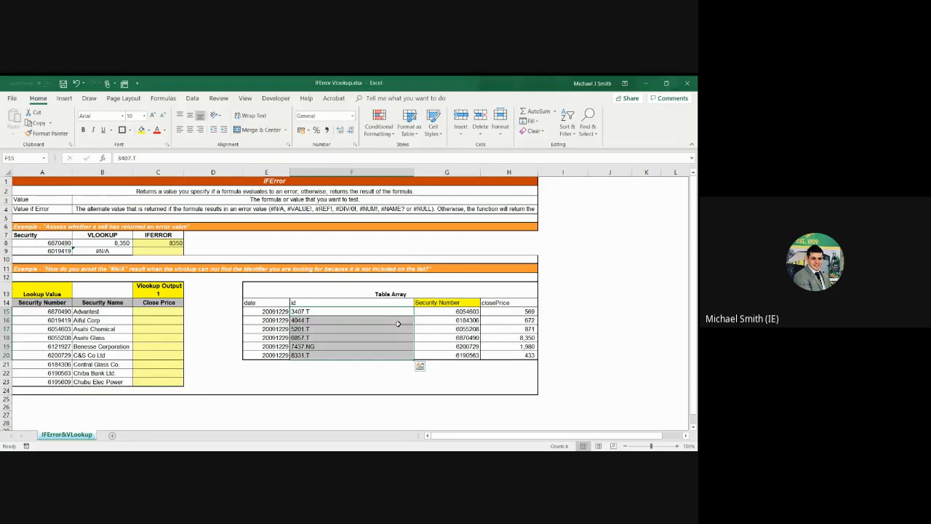
- Start a VLOOKUP formula in the first Close Price cell, C15, with A15 as the lookup value
key(Left)
key(Left)
key(Left)
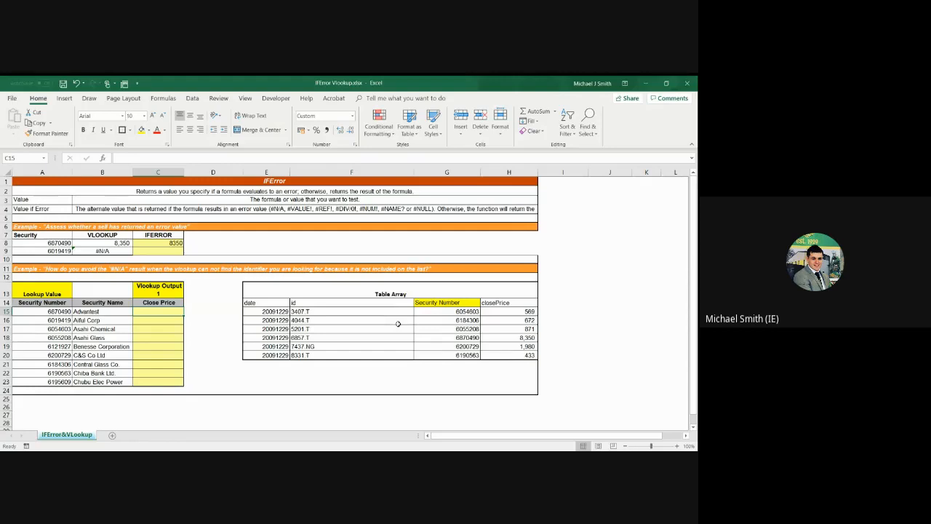
text(=)
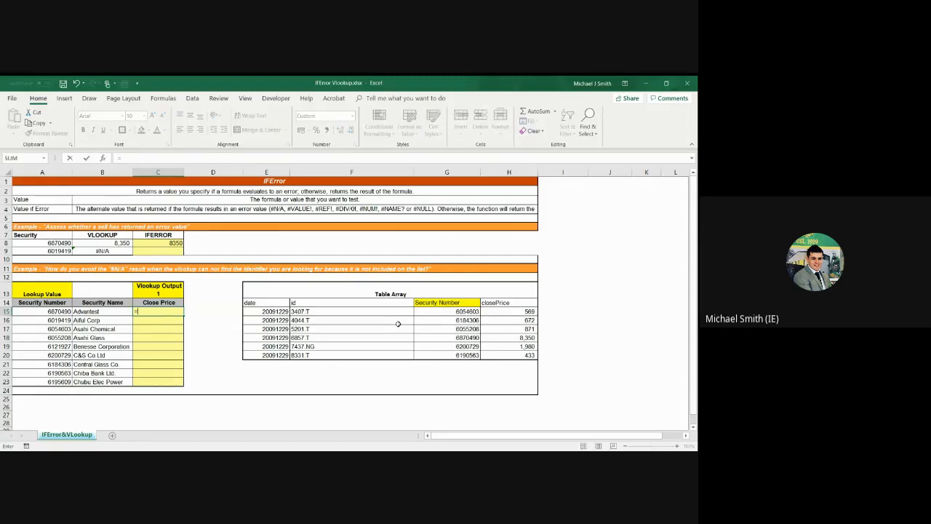
text(vlo)
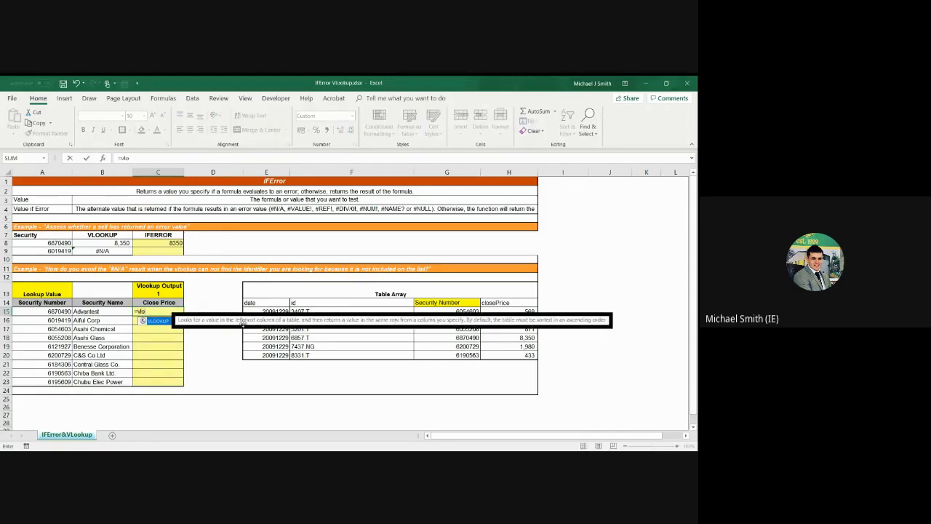
key(Tab)
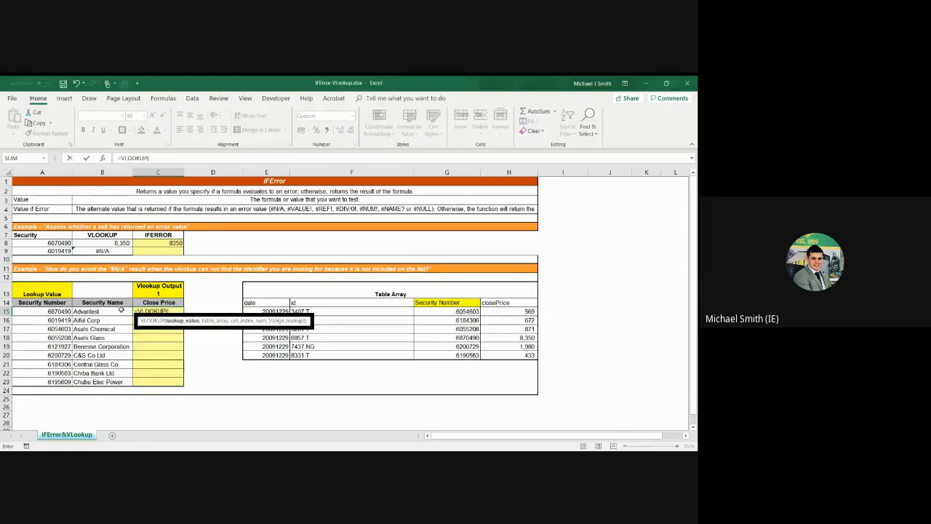
click(65, 311)
text(,)
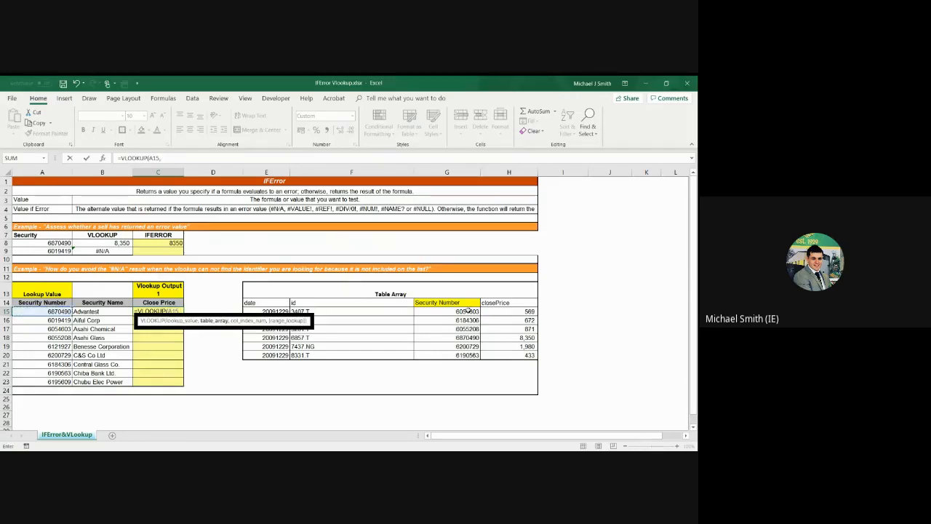
- Complete the VLOOKUP with table array $G$14:$H$20, column index 2 and FALSE, and fill it down to C23
drag(469, 311, 497, 355)
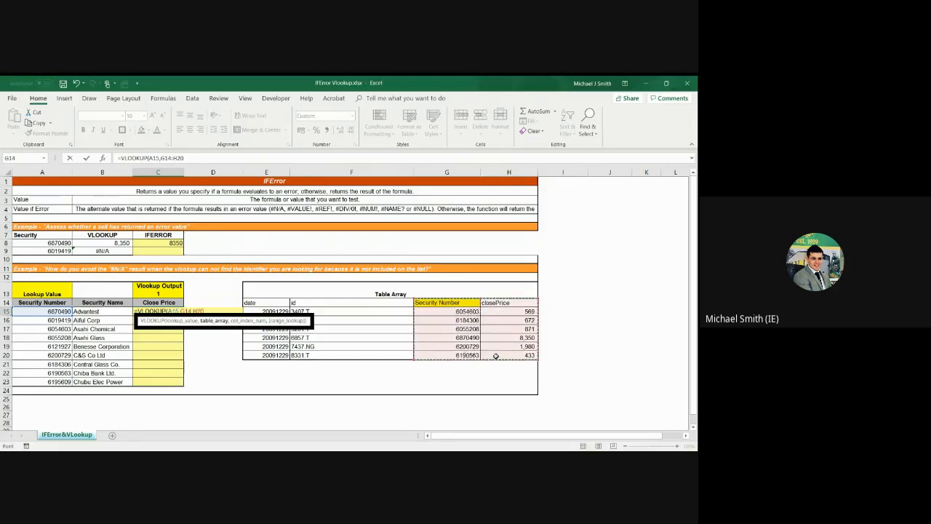
key(F4)
text(,)
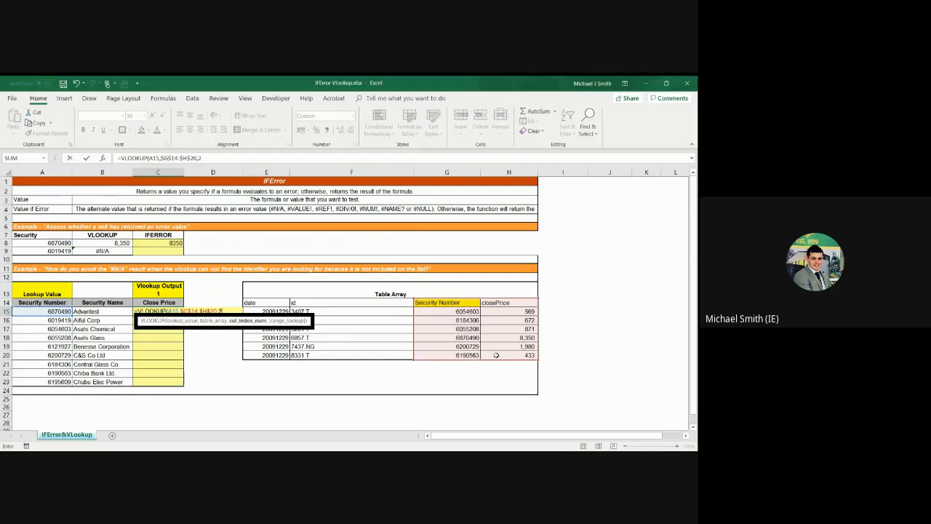
text(2,)
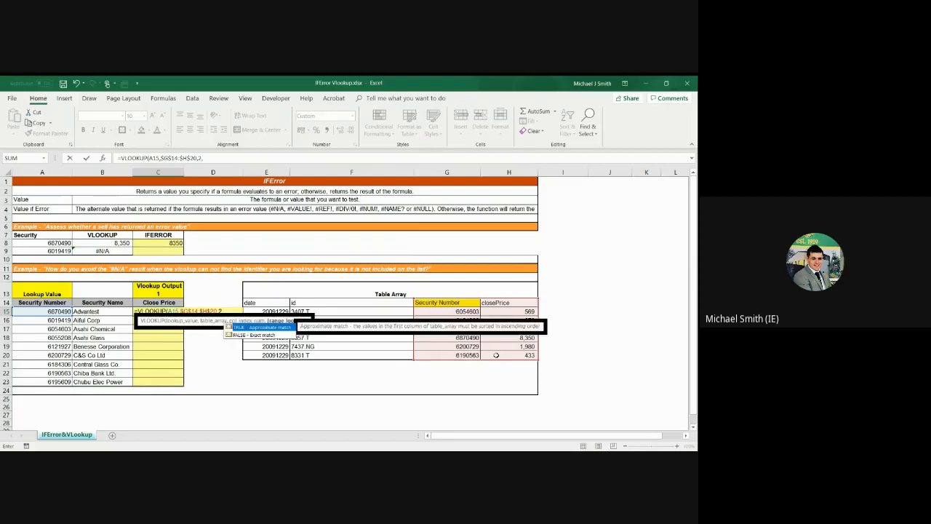
text(fasl)
text(lse))
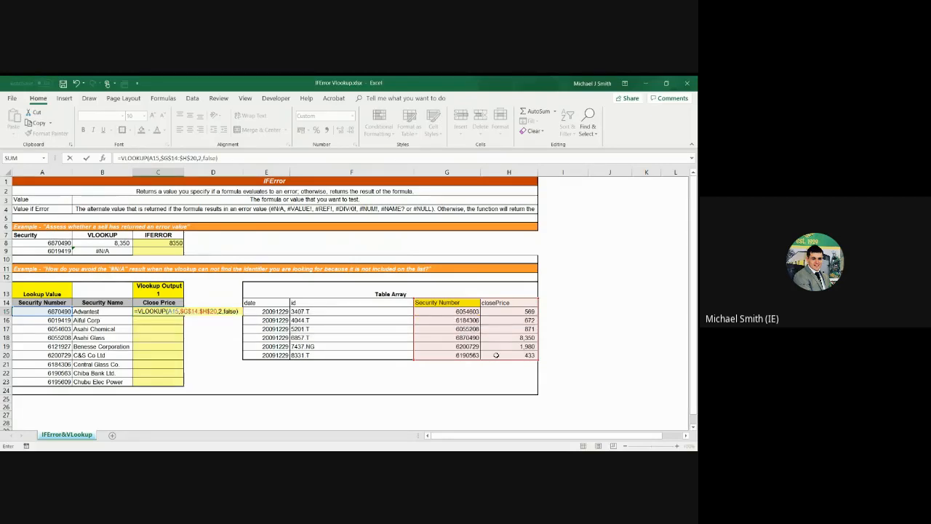
key(Return)
key(Up)
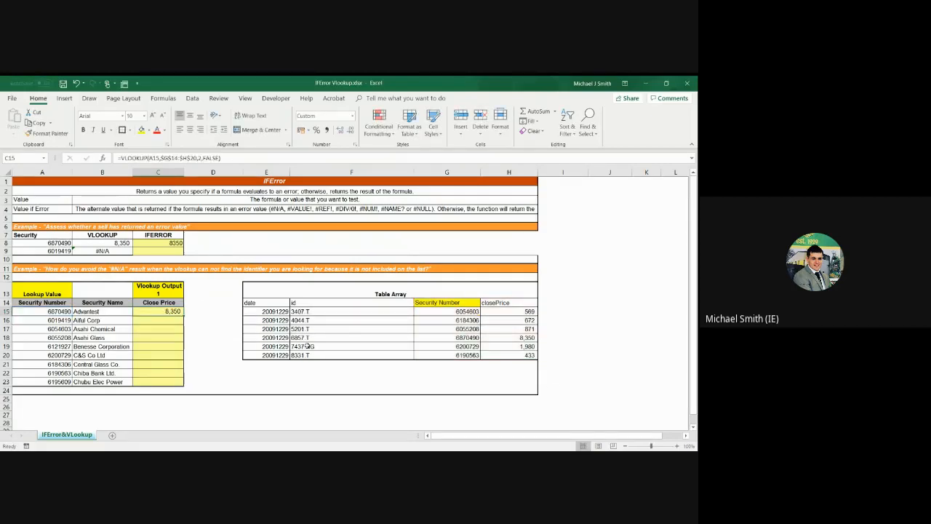
drag(183, 315, 175, 384)
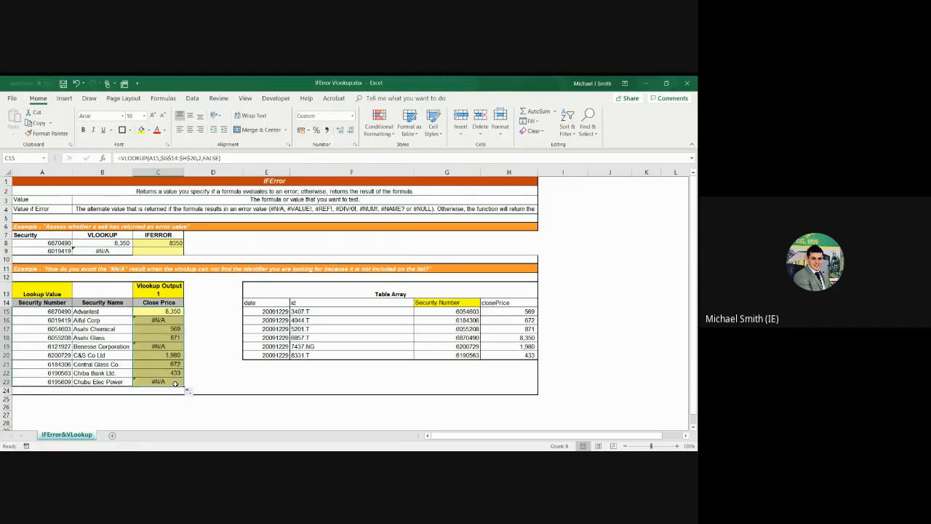
- Check the lookup formula in C16 and compare its A16 security number with the table array's Security Number column
click(169, 321)
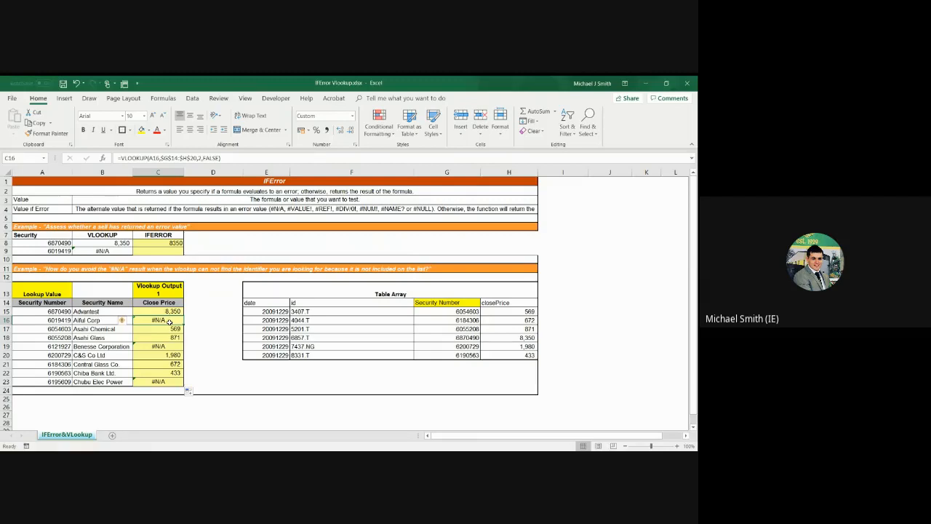
click(52, 322)
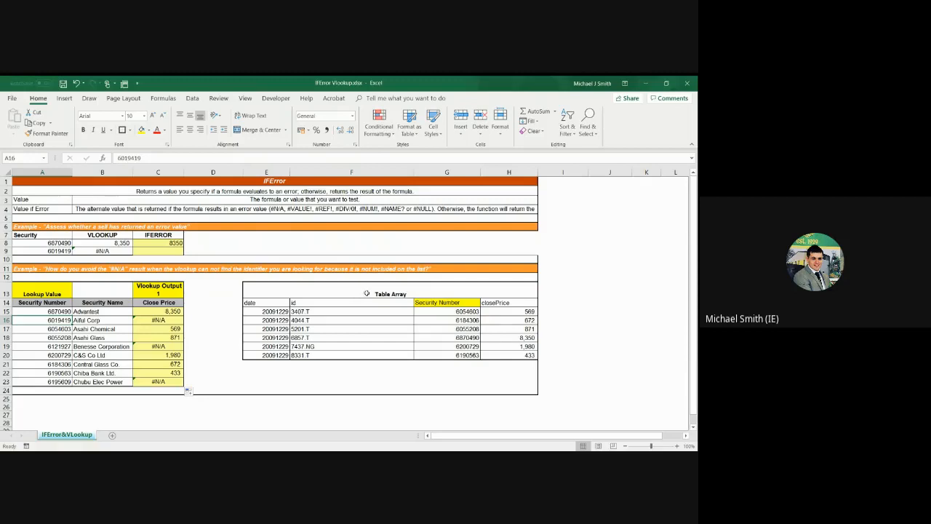
click(419, 311)
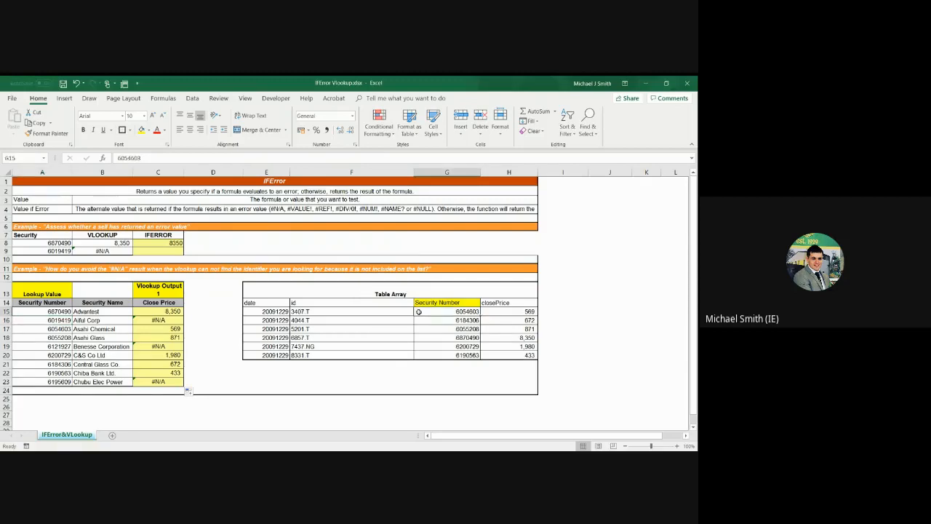
- Wrap the VLOOKUP in the first Close Price cell, C15, in IFERROR with an empty string ("") as the value if error
click(161, 311)
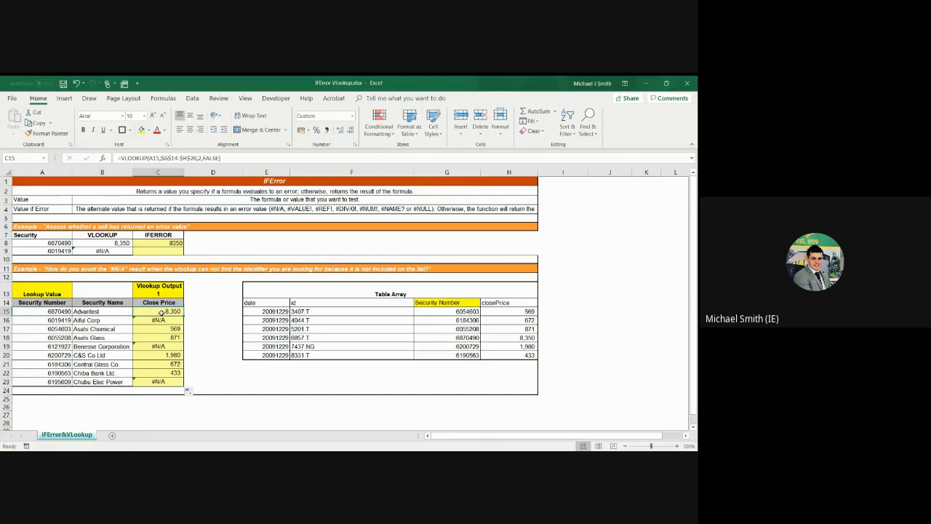
key(shift+Down)
key(shift+Down)
key(shift+Down)
drag(158, 364, 158, 381)
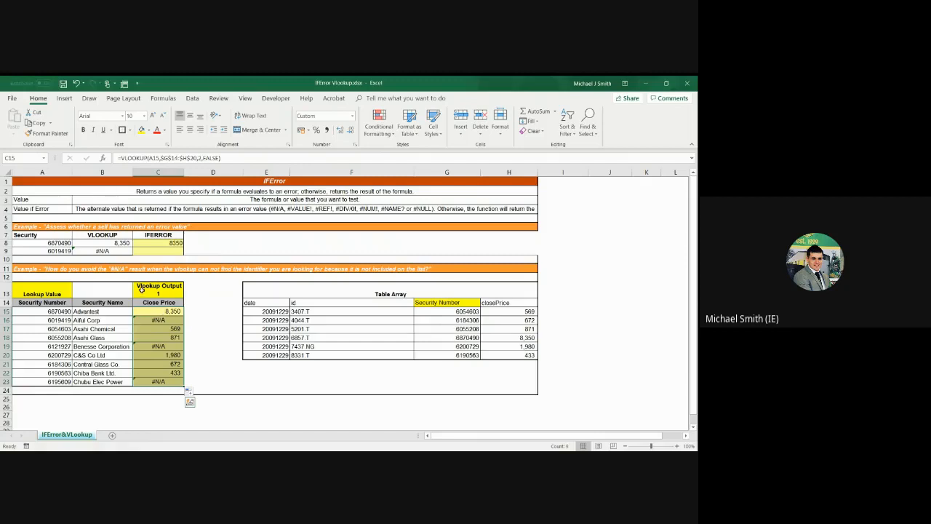
click(121, 158)
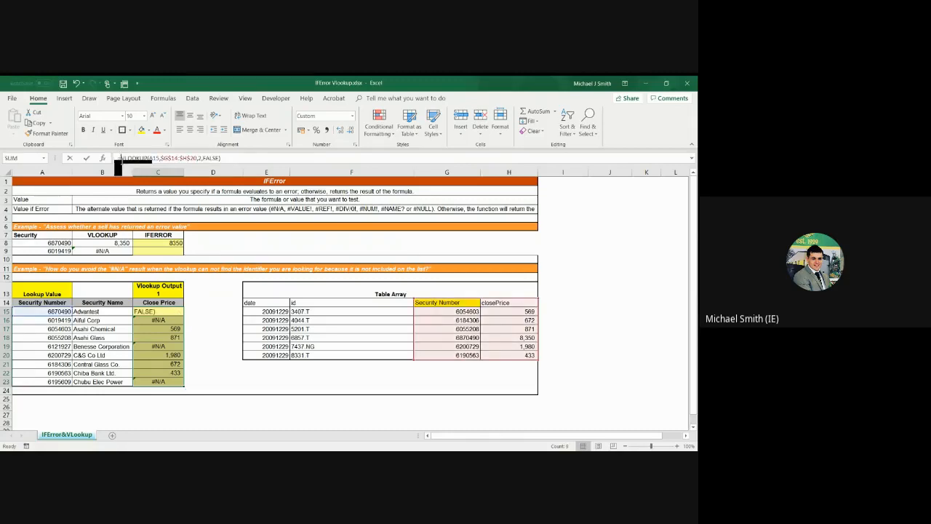
text(if)
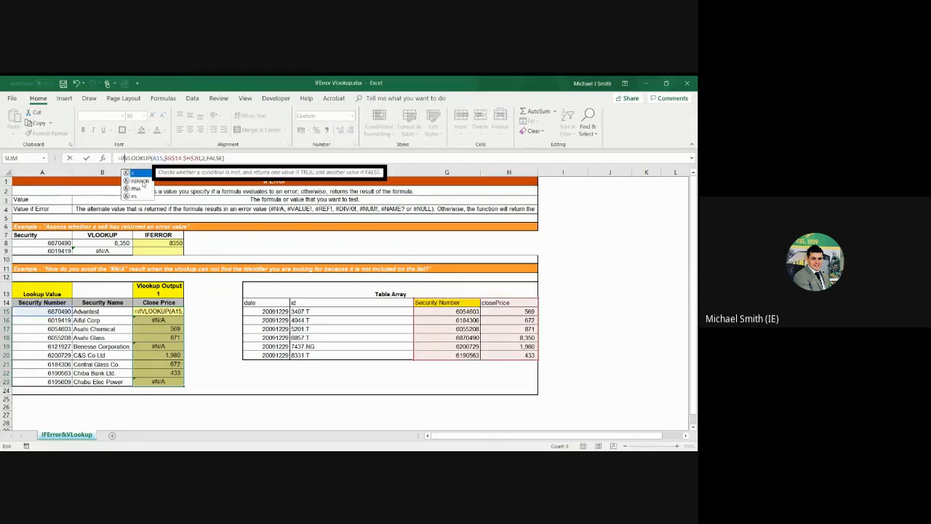
double_click(142, 180)
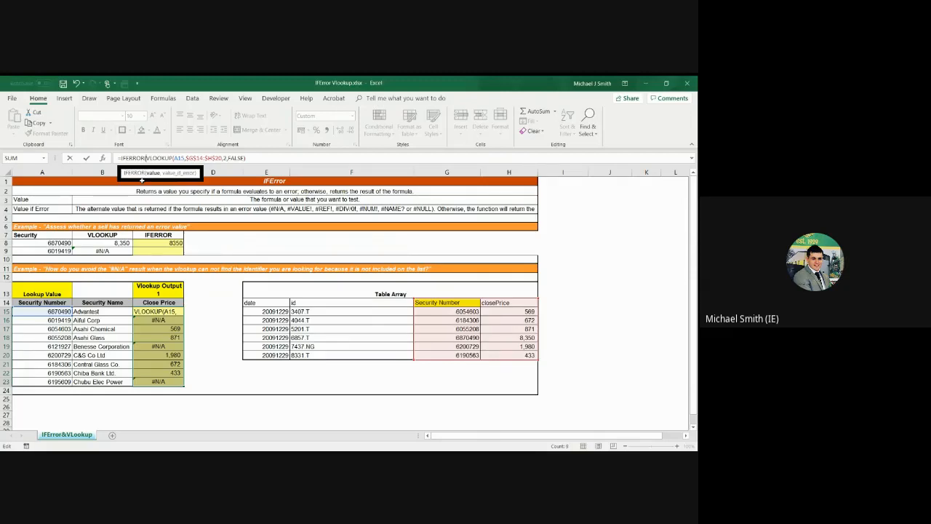
text(,)
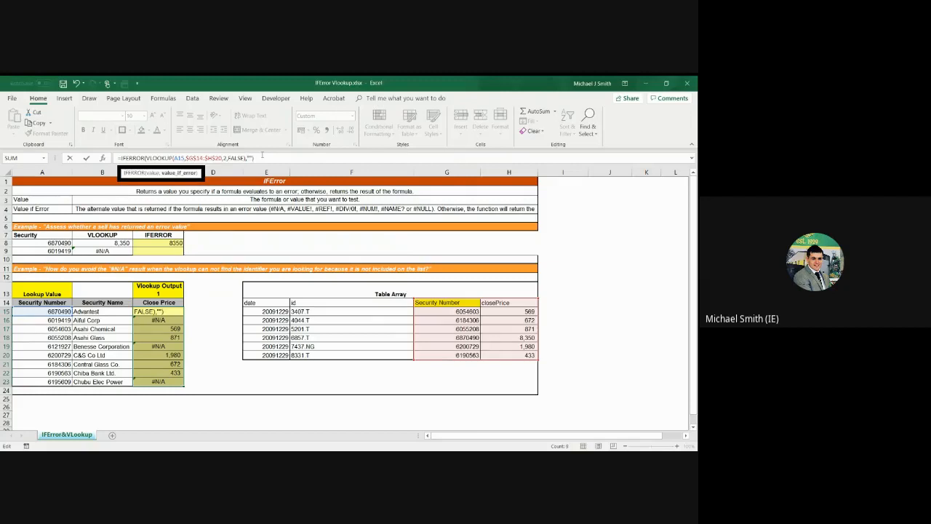
key(Return)
key(Up)
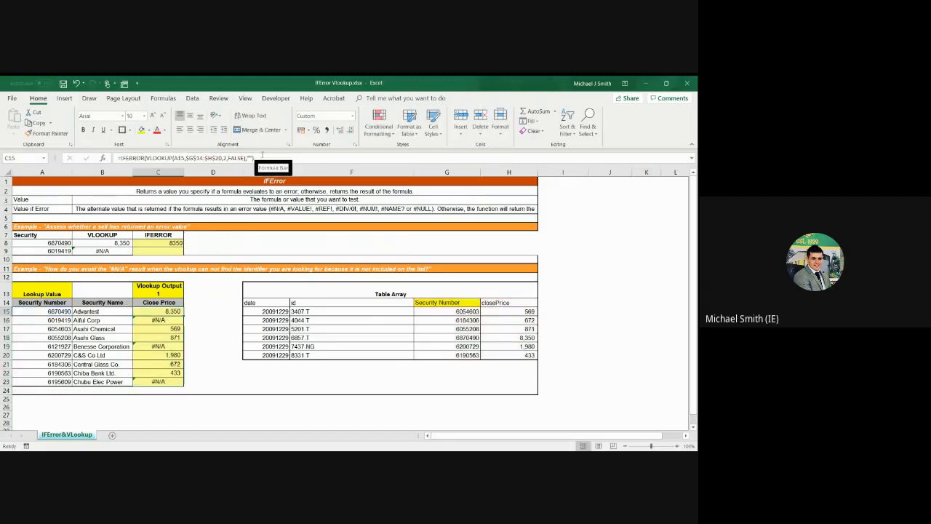
- Fill the IFERROR formula from C15 down to C23 and check the copied formula in C16
double_click(183, 315)
click(154, 314)
click(156, 324)
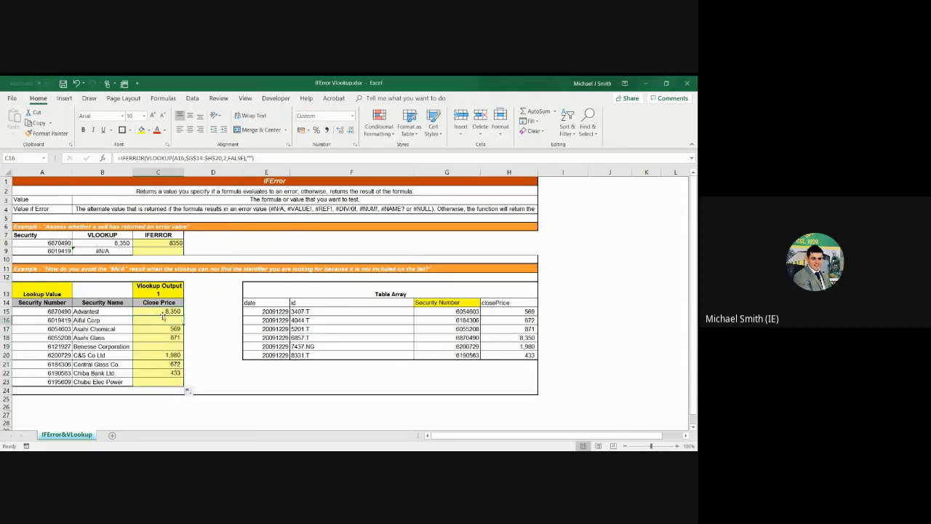
drag(164, 318, 165, 312)
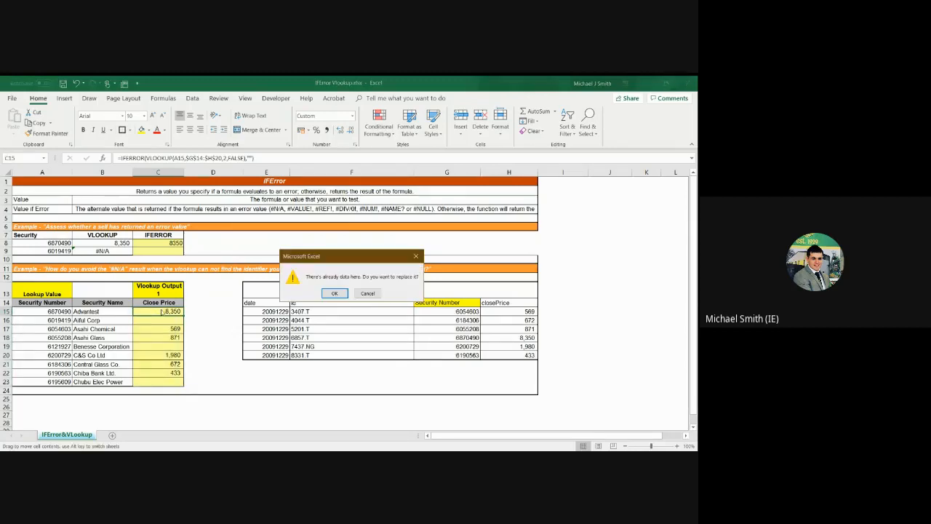
click(367, 293)
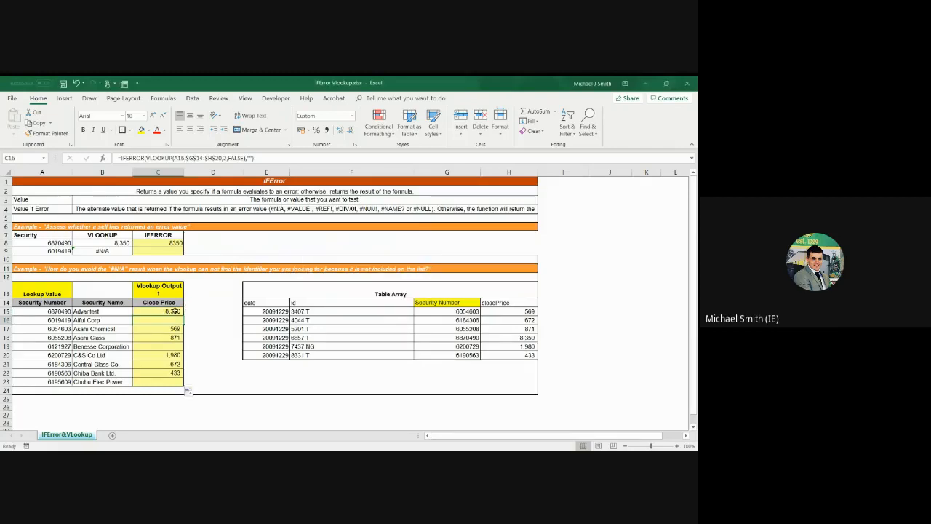
- Sum the Close Price values in C15:C23 with AutoSum, placing the total in C24
drag(173, 312, 173, 381)
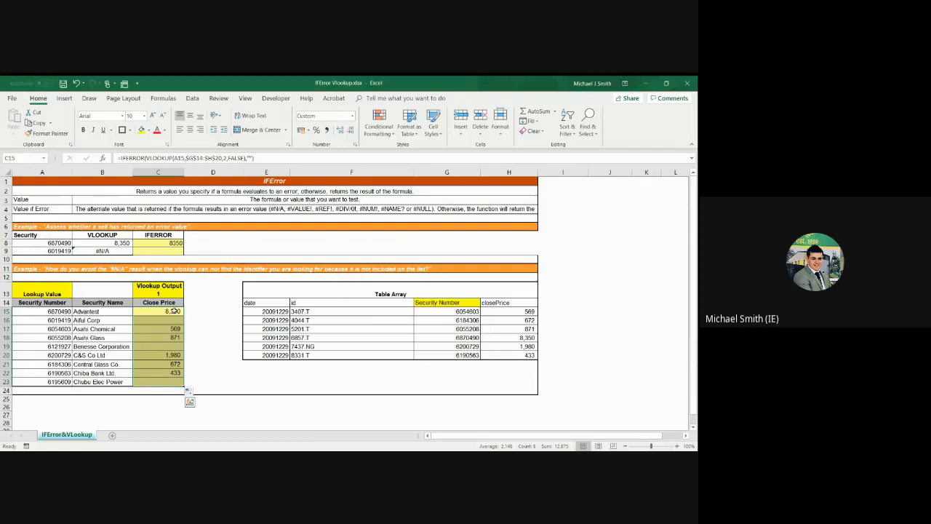
key(alt+equal)
key(Down)
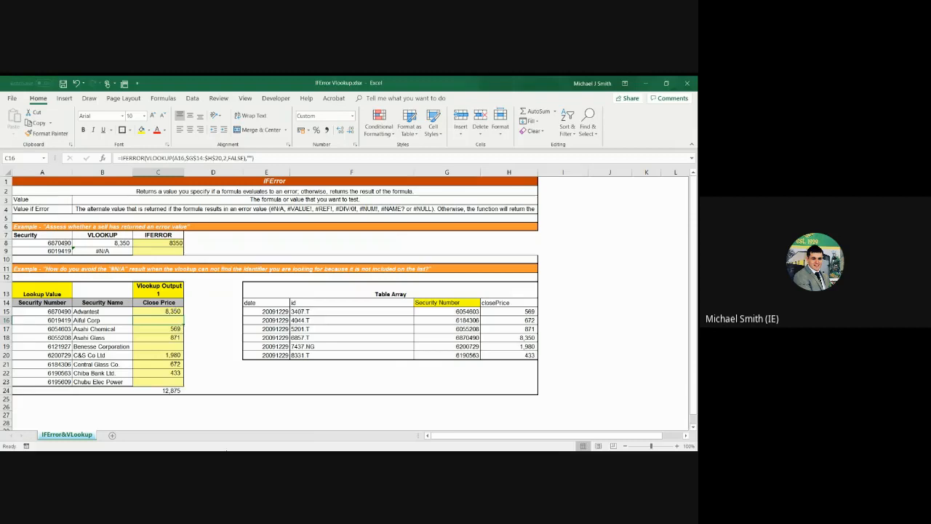
click(226, 450)
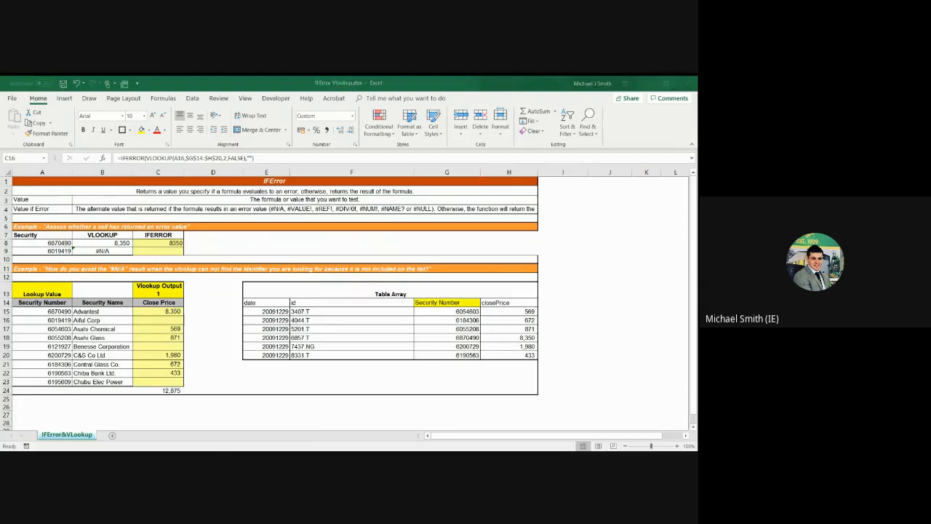